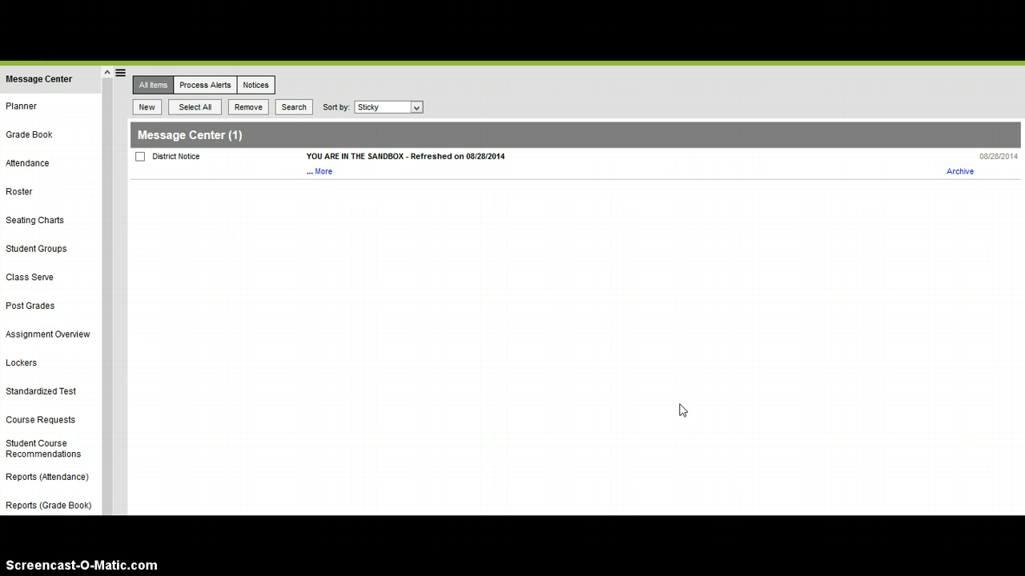
Step: Open the grade book reports and choose the Grade Book Export report with the Comma Separated file format
left_click(701, 396)
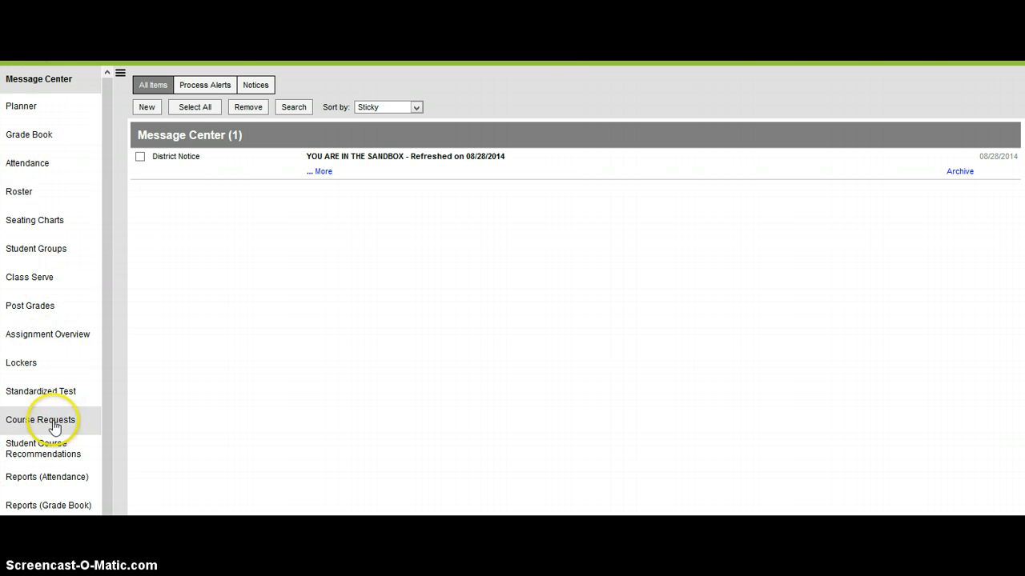
left_click(72, 506)
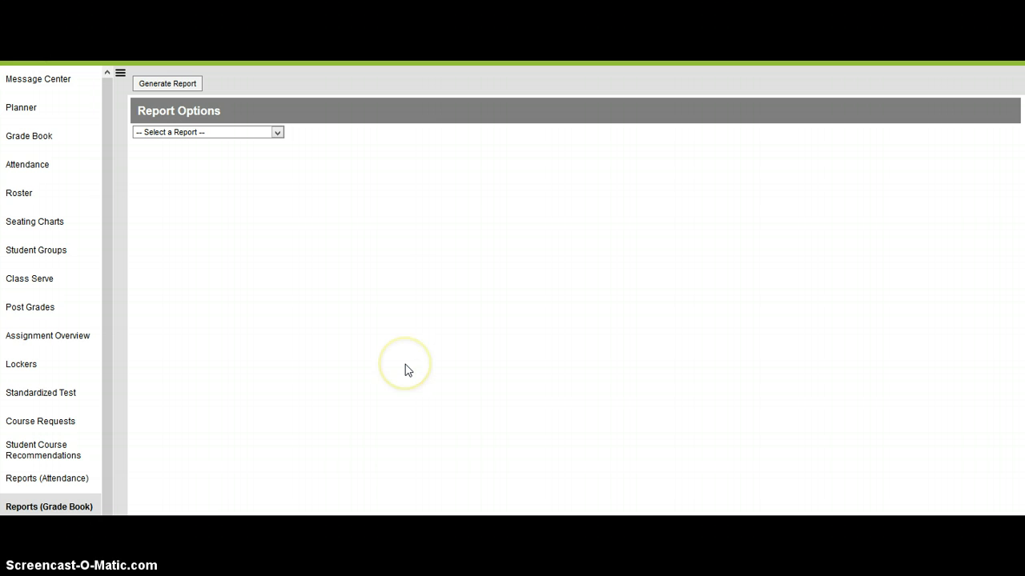
left_click(239, 134)
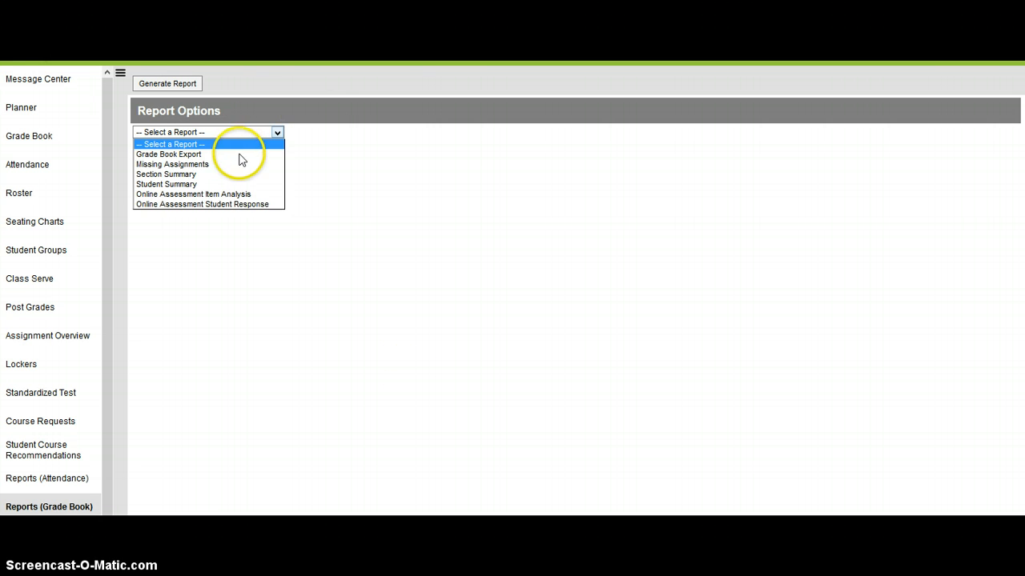
left_click(241, 159)
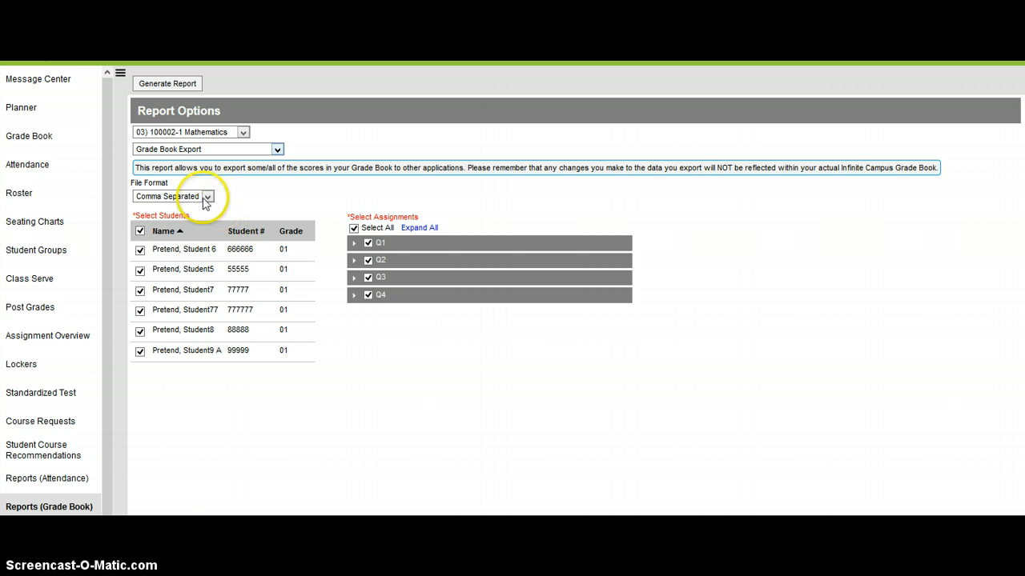
left_click(207, 199)
left_click(205, 207)
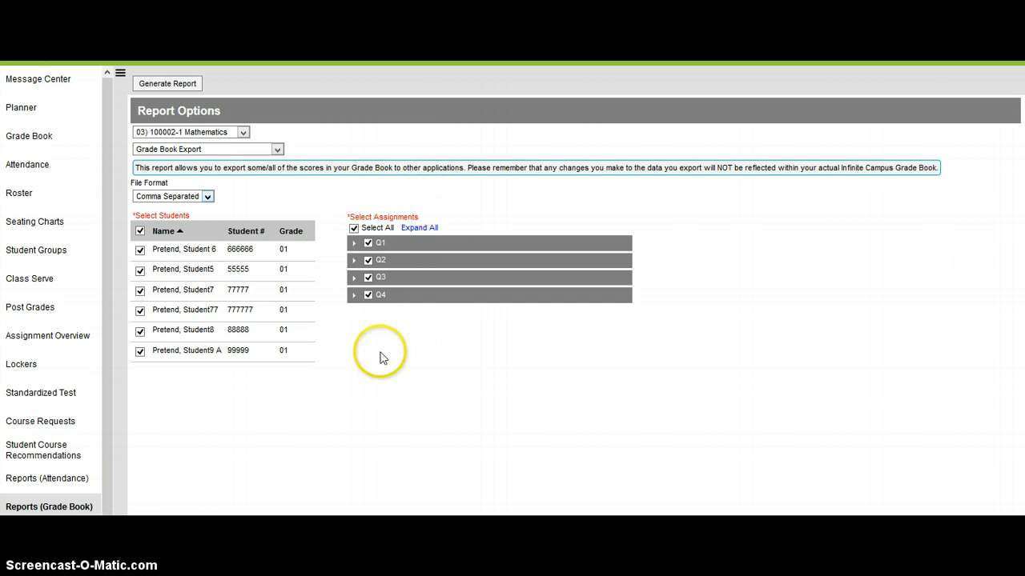
Step: Clear the selection of all assignments and include only u1: Unit 1 from Q1
left_click(353, 228)
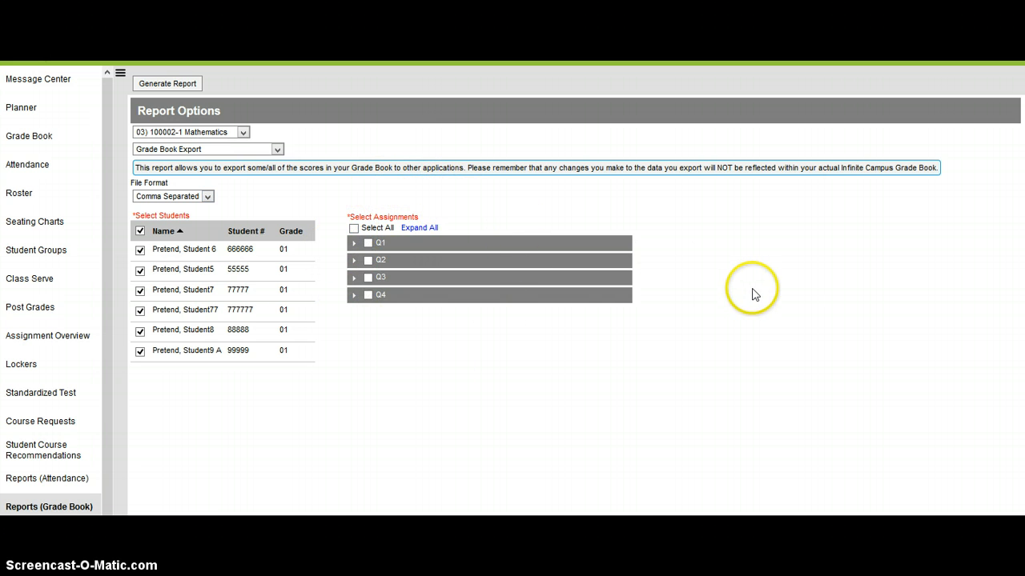
left_click(354, 243)
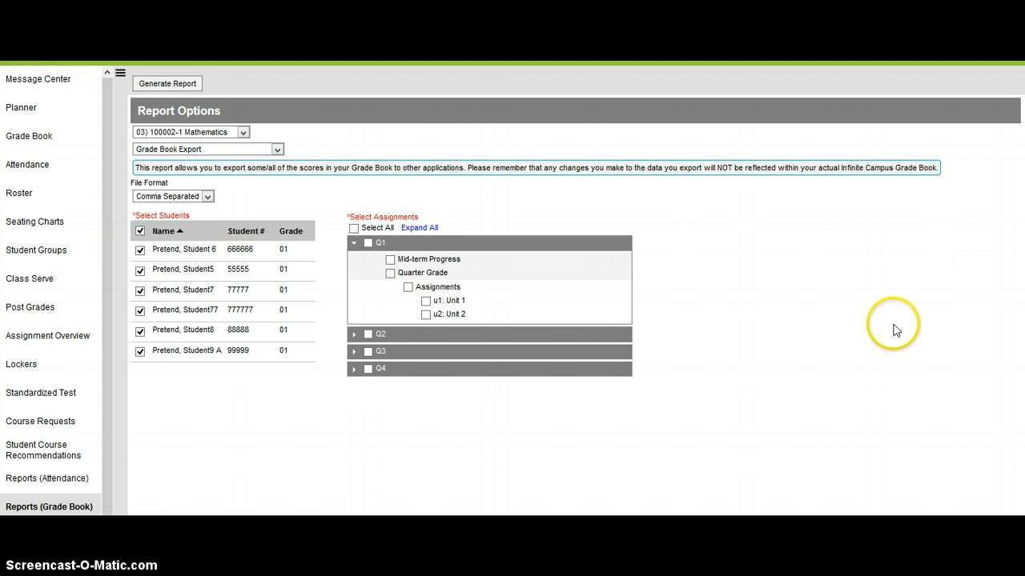
left_click(427, 302)
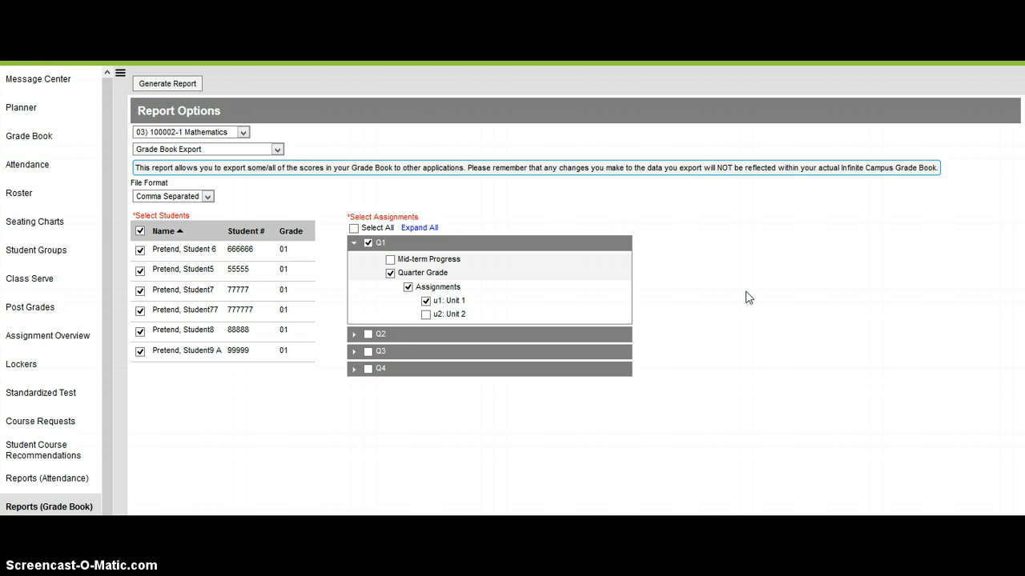
Step: Generate the report and open the resulting extract.csv with Microsoft Excel
left_click(184, 85)
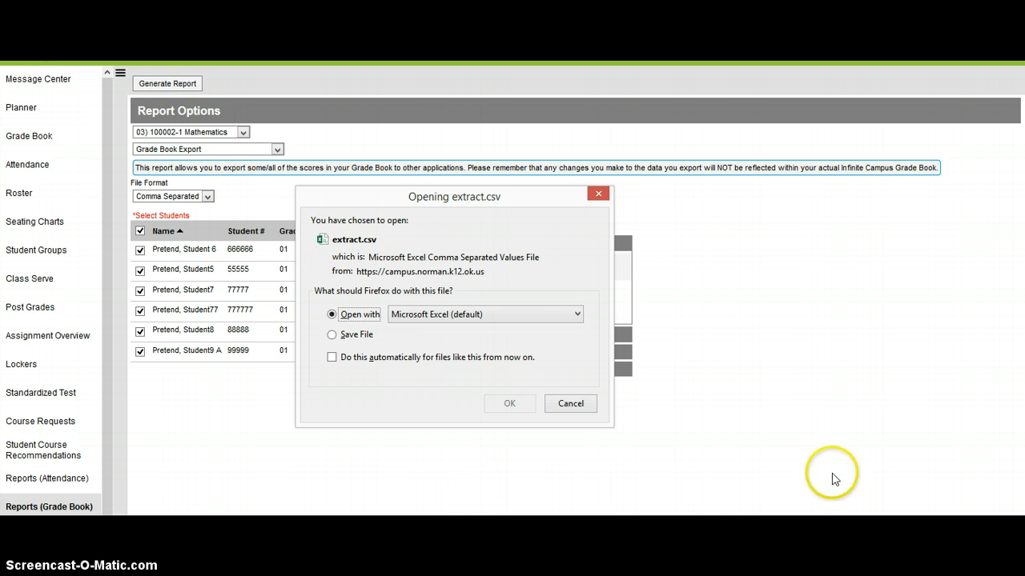
left_click_drag(498, 198, 513, 119)
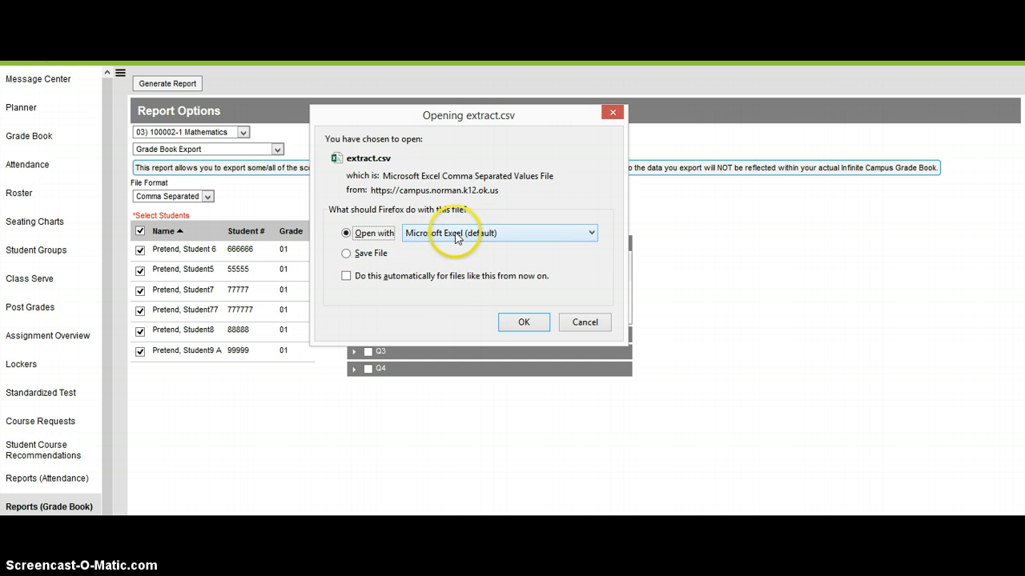
left_click(524, 323)
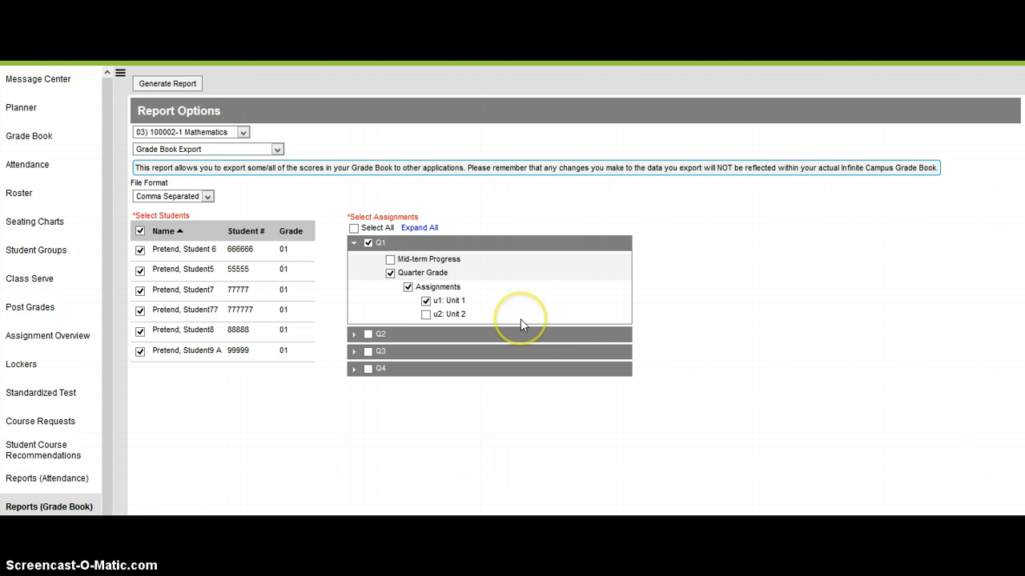
Step: Reposition the exported spreadsheet's window over the report page so its ribbon and data are both in view
left_click(830, 340)
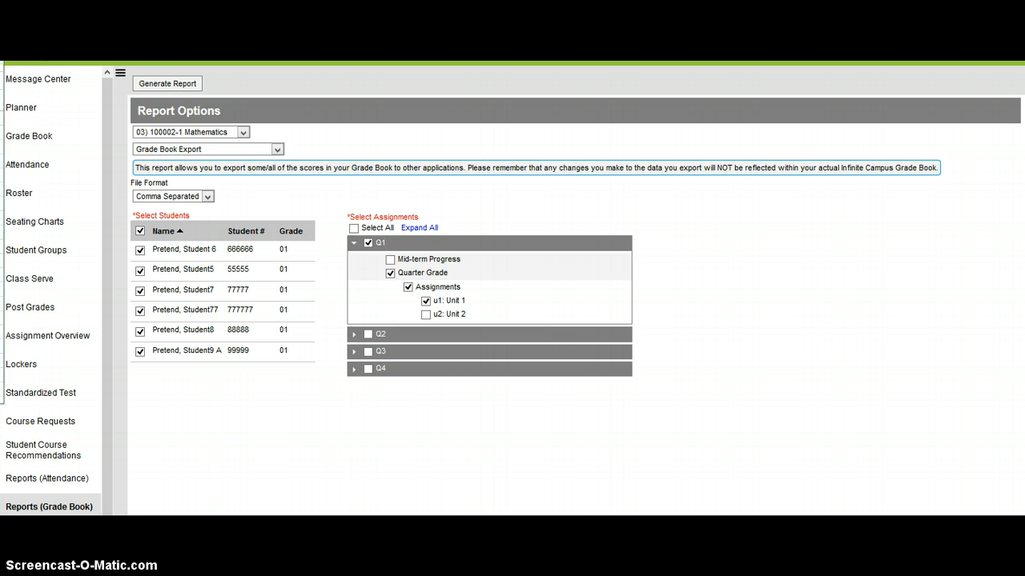
left_click_drag(862, 97, 744, 52)
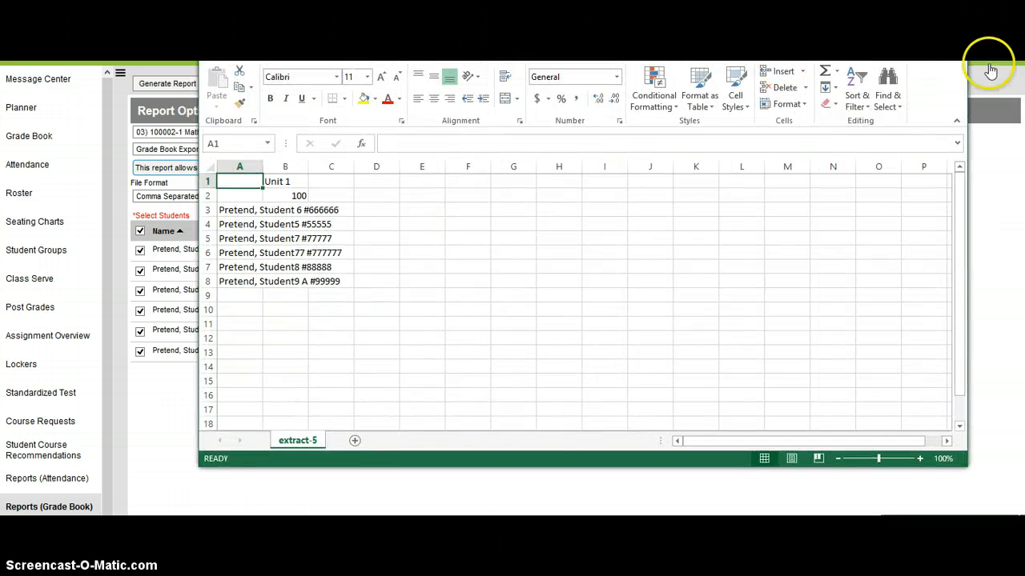
key("super+Up")
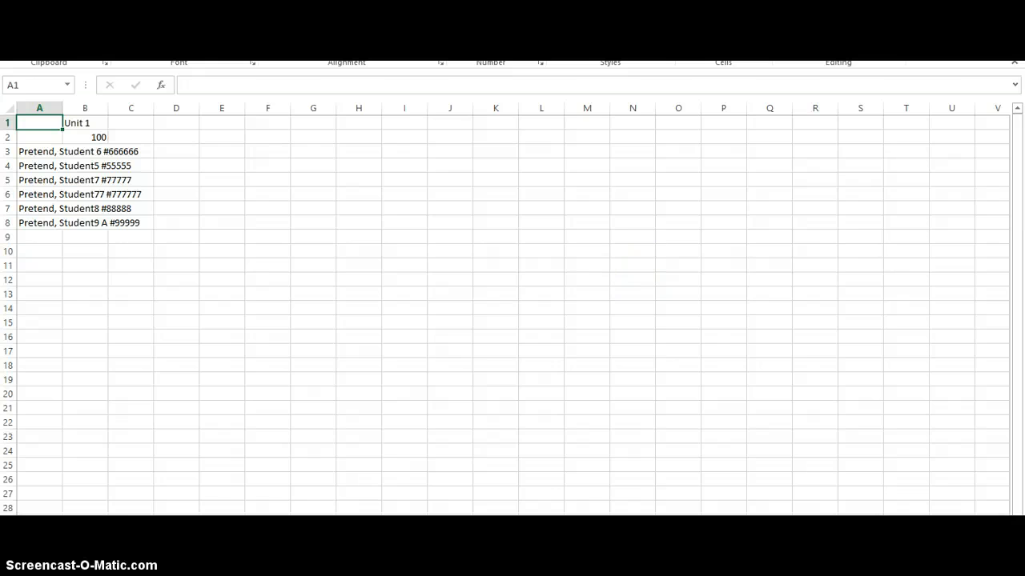
key("super+Down")
left_click_drag(859, 33, 778, 81)
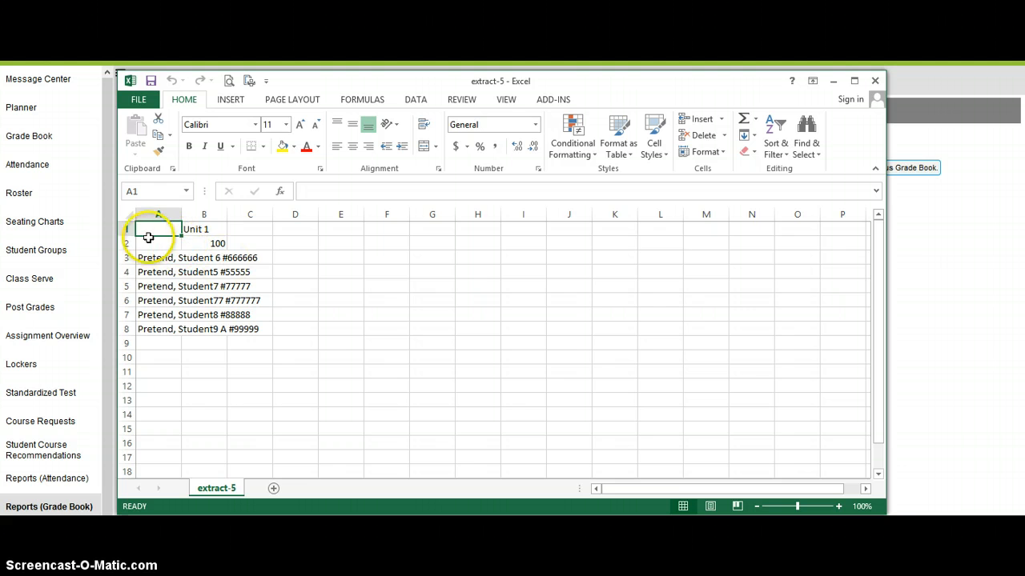
Step: Delete sheet rows 1 and 2, which hold the assignment name and its points
left_click_drag(130, 230, 132, 244)
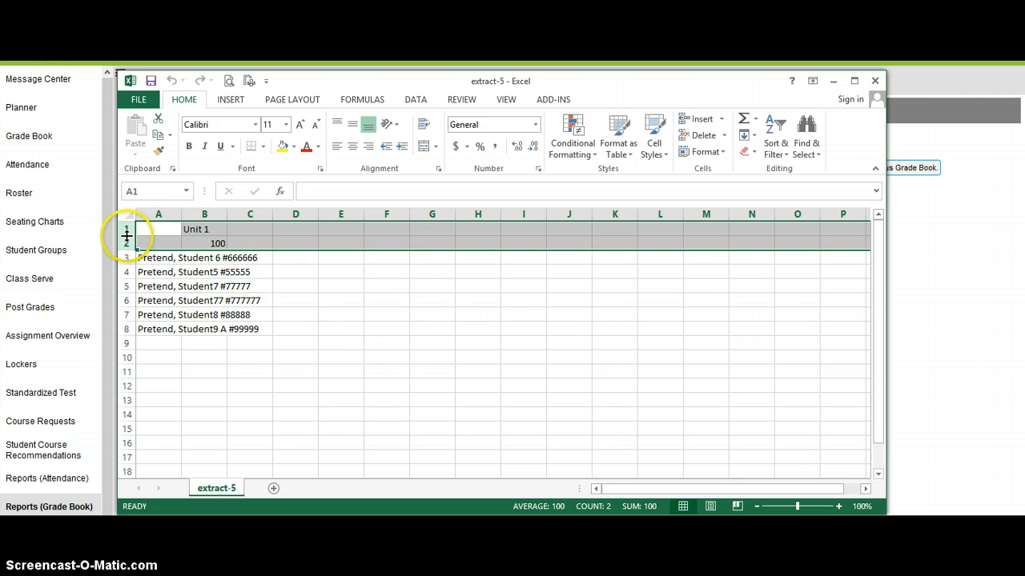
left_click(152, 229)
left_click(126, 228)
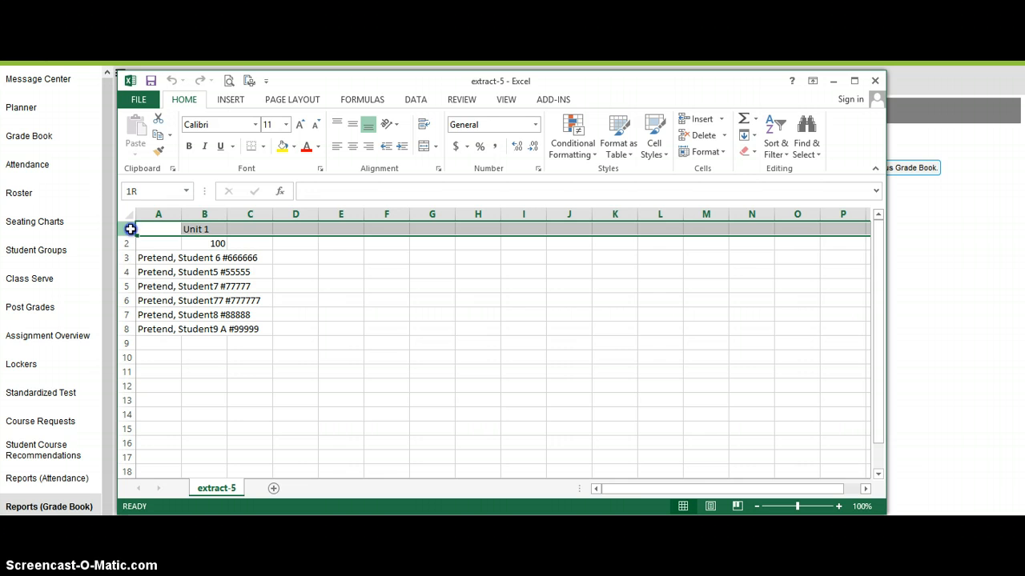
left_click_drag(131, 230, 127, 243)
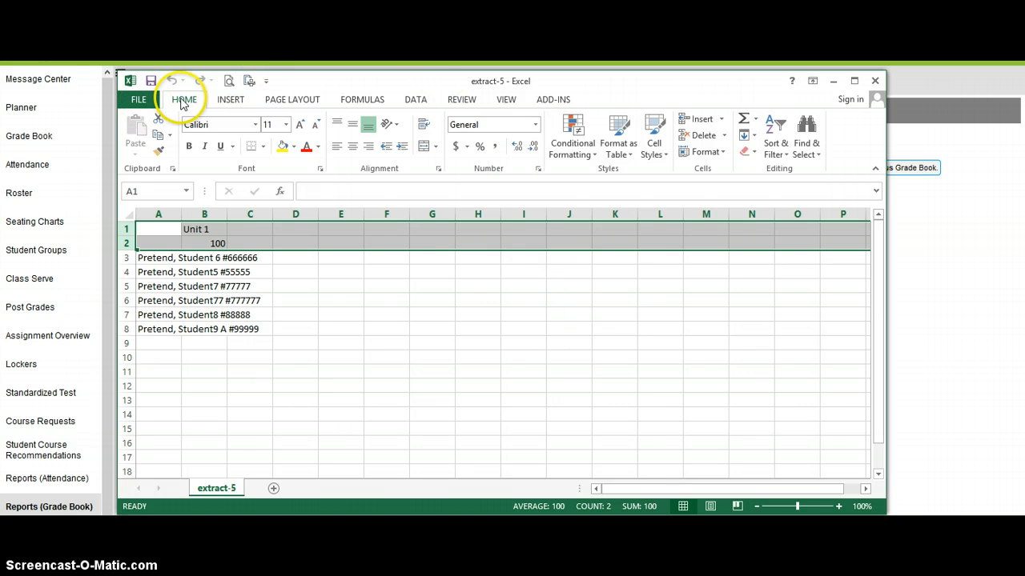
left_click(724, 135)
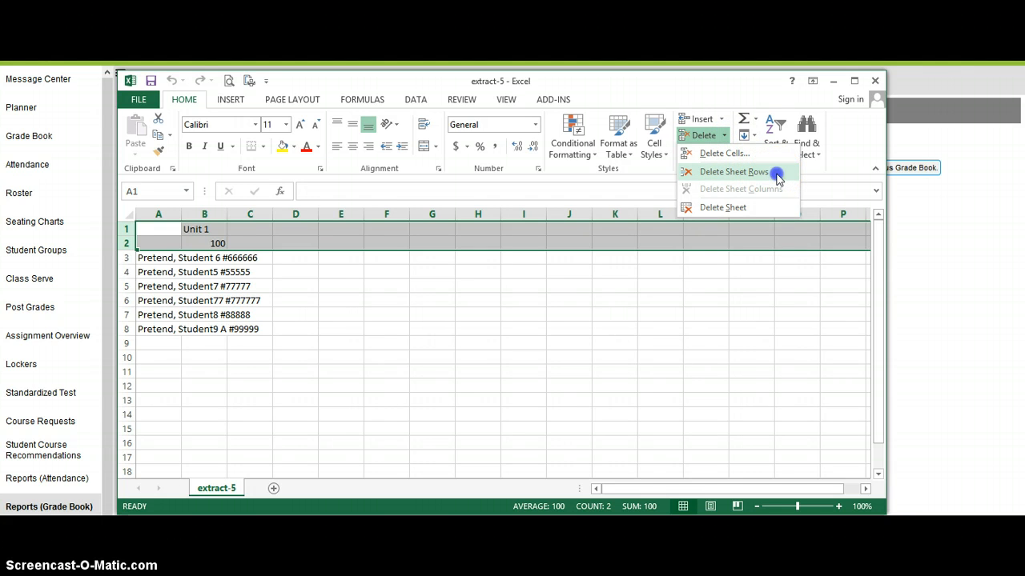
left_click(776, 175)
left_click(257, 328)
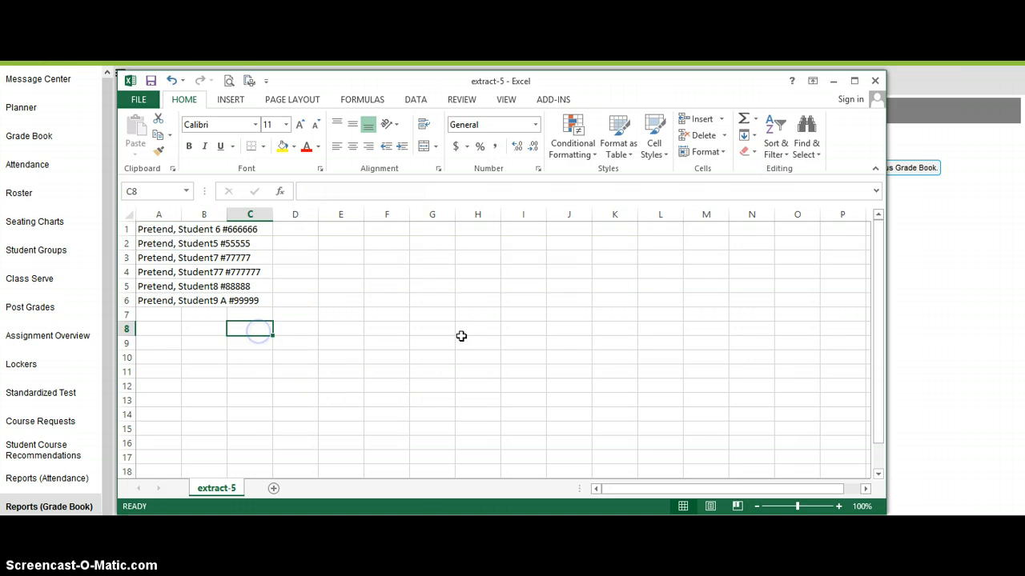
Step: Widen column A to fit the student entries and start Text to Columns on it with the Delimited data type
left_click(158, 215)
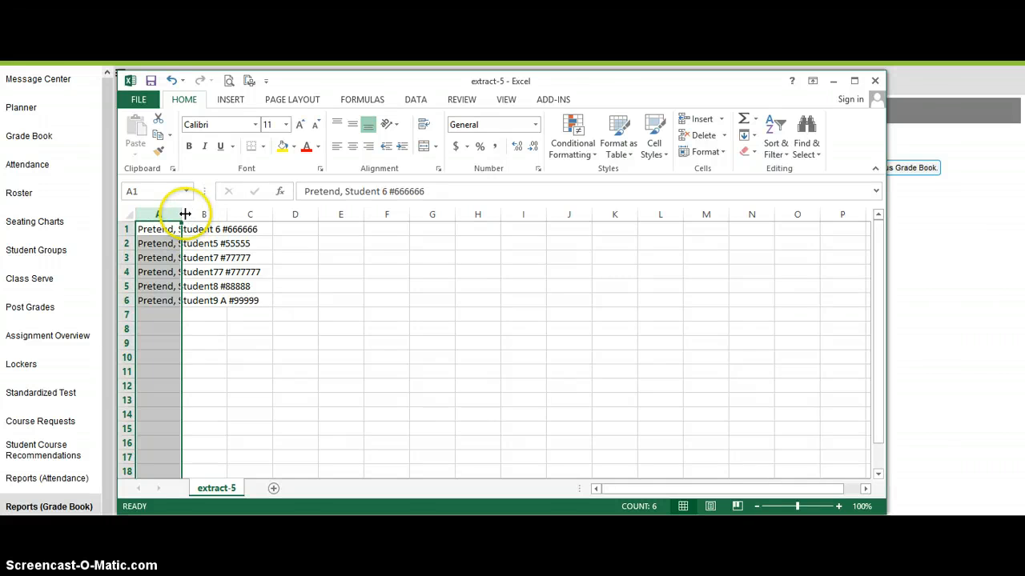
left_click_drag(181, 214, 317, 252)
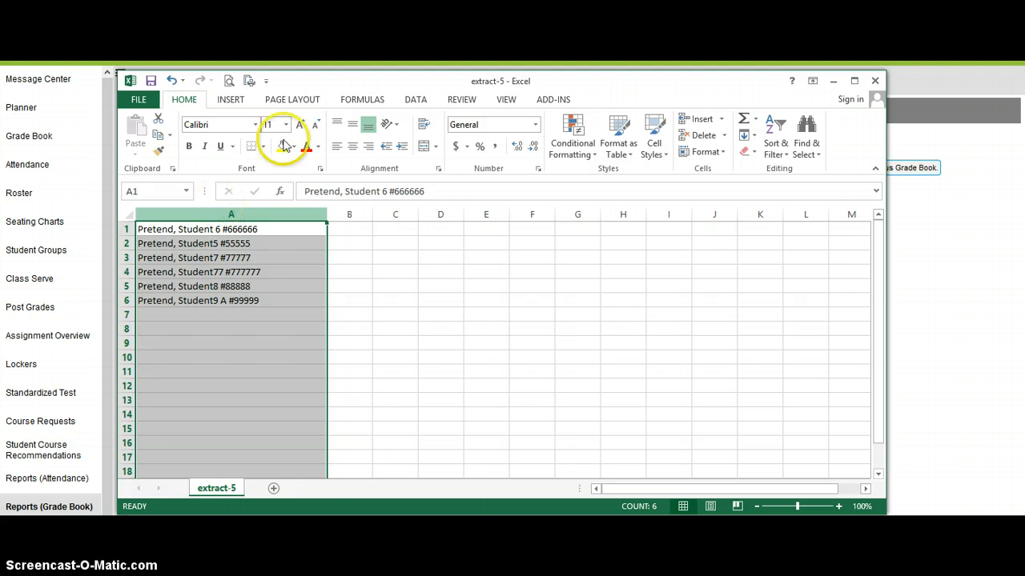
left_click(416, 102)
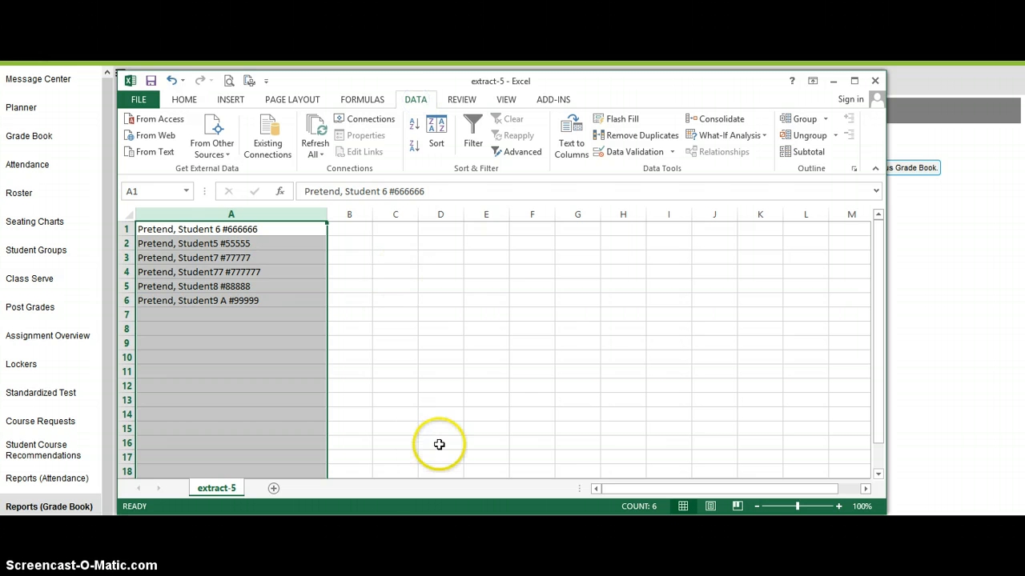
left_click(579, 147)
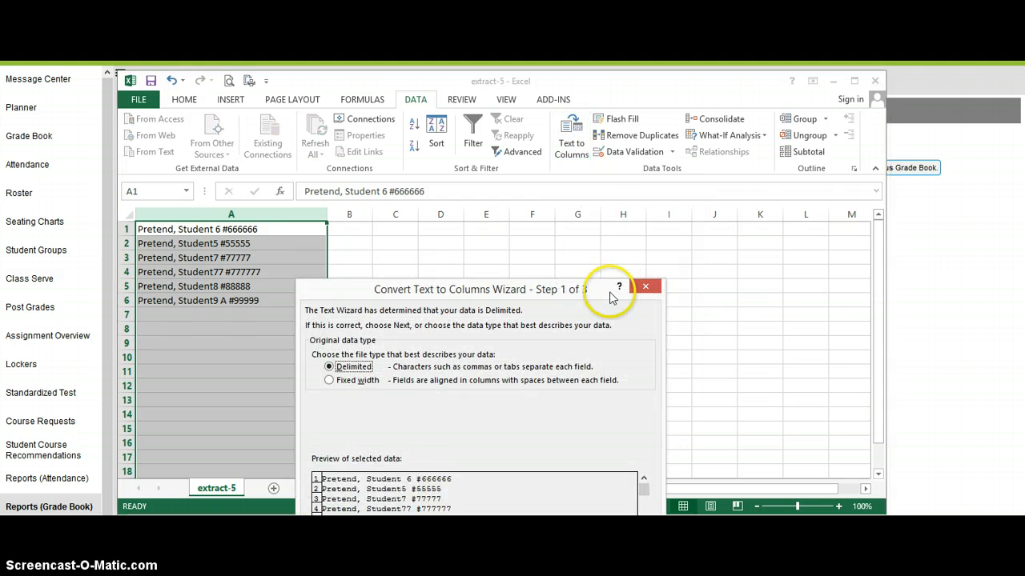
left_click_drag(589, 288, 623, 130)
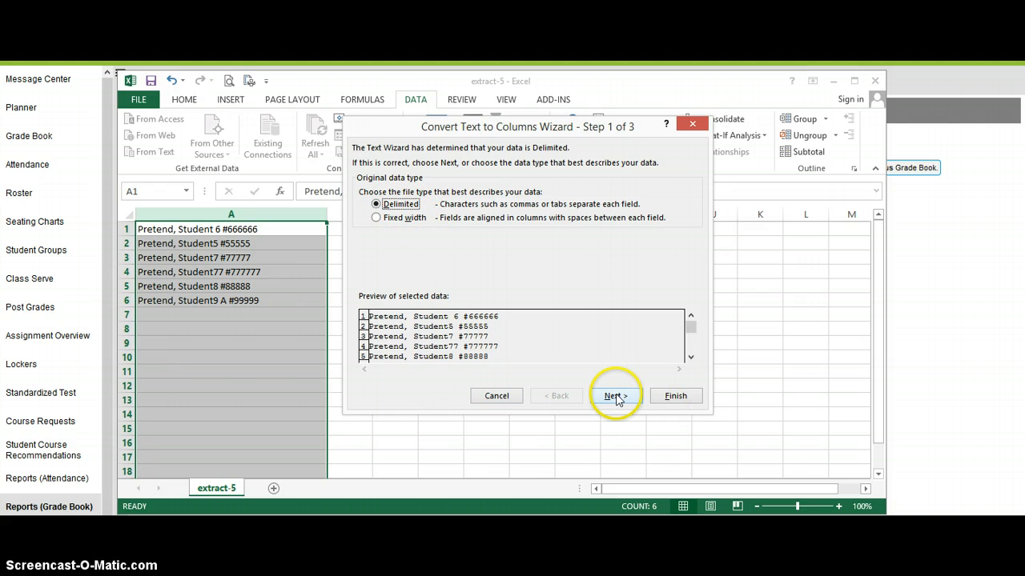
left_click(614, 397)
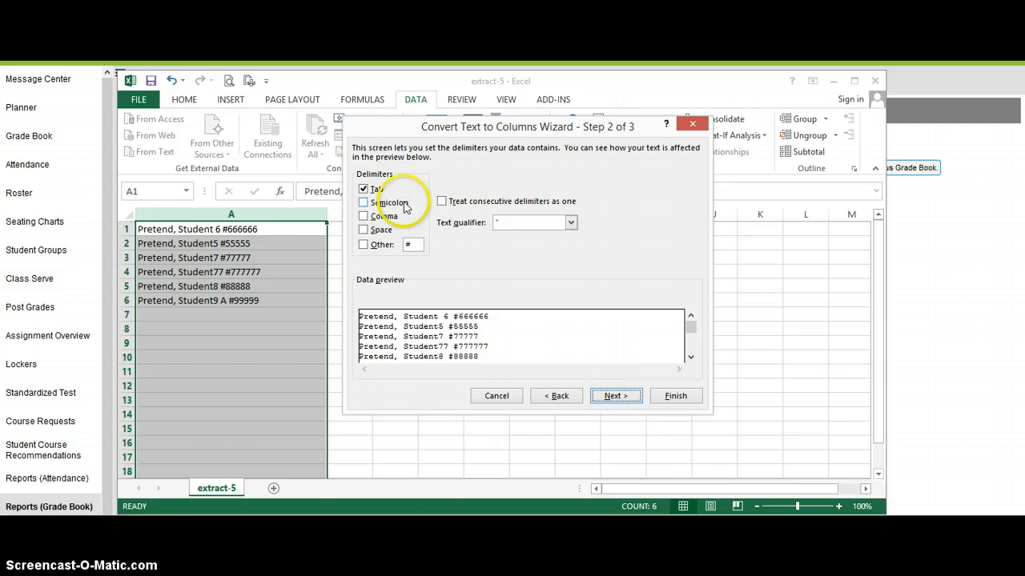
Step: Add semicolon, comma, space and the custom character # as delimiters beside tab, and finish splitting column A in General format
left_click(362, 202)
left_click(364, 216)
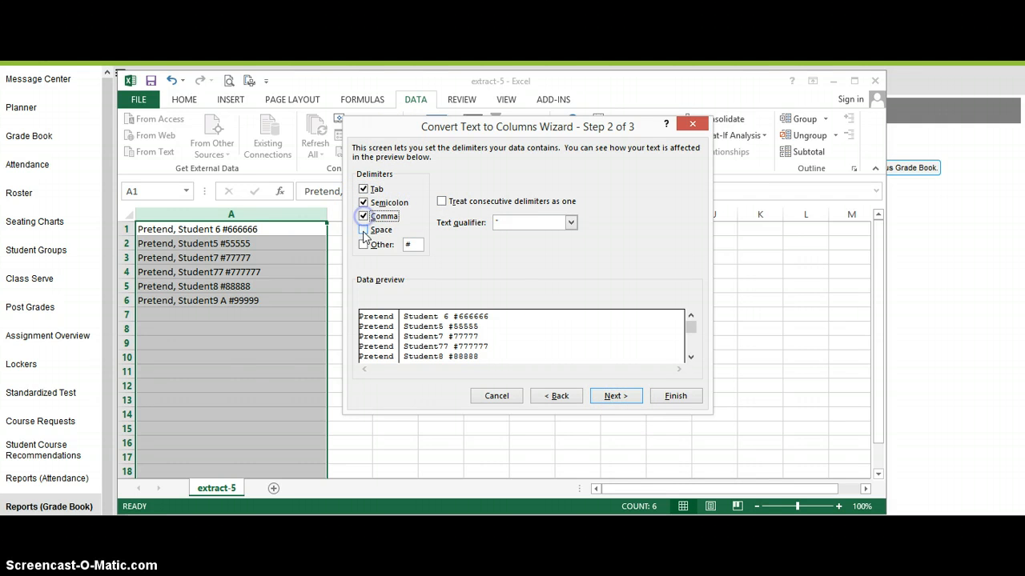
left_click(363, 230)
left_click(363, 244)
left_click(412, 246)
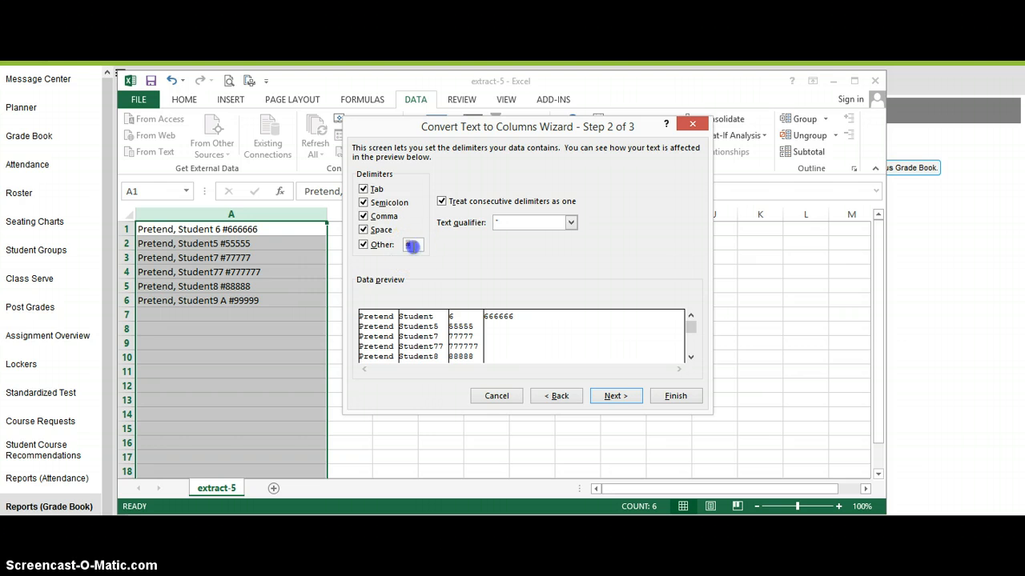
left_click(395, 246)
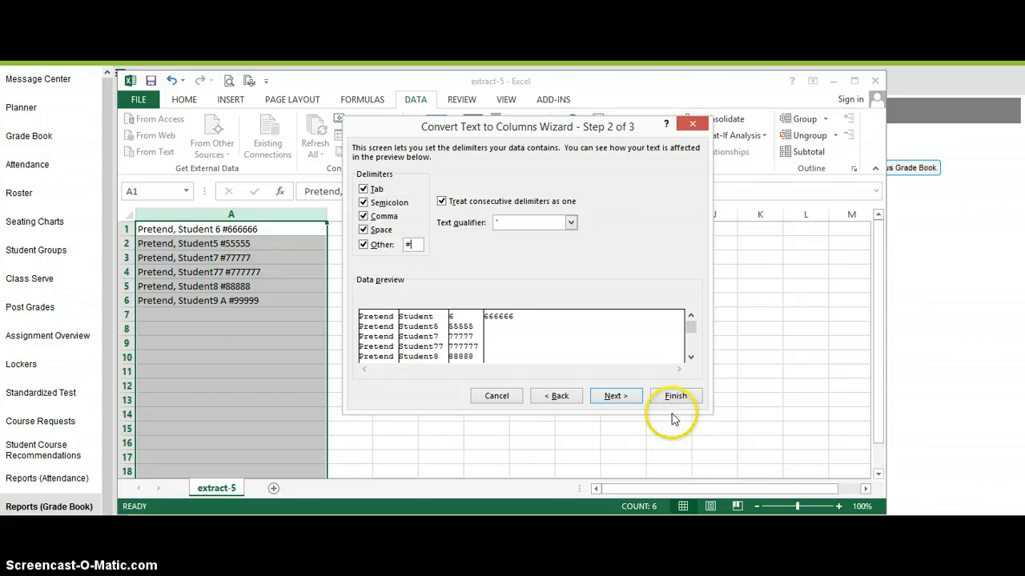
left_click(623, 397)
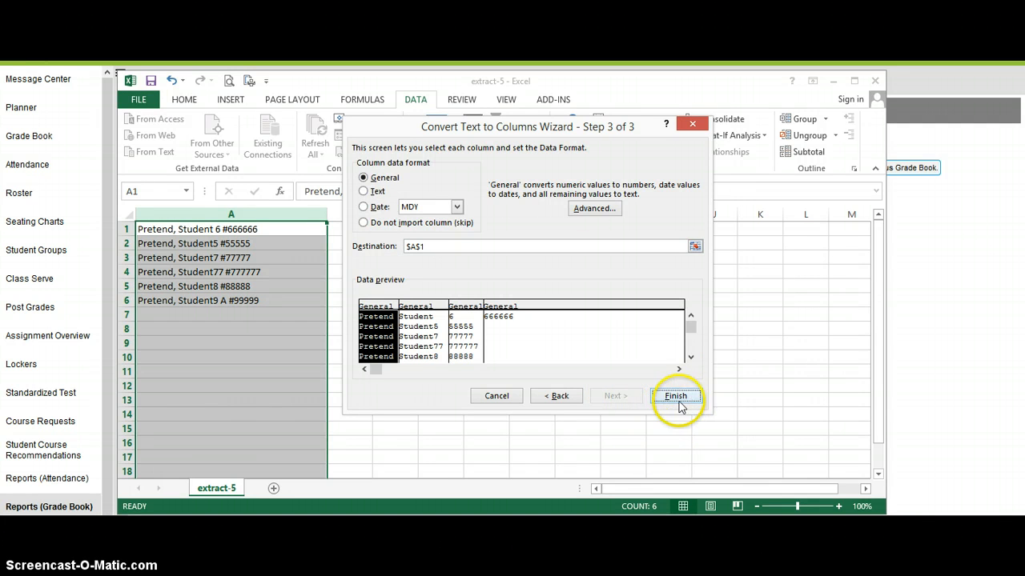
left_click(680, 399)
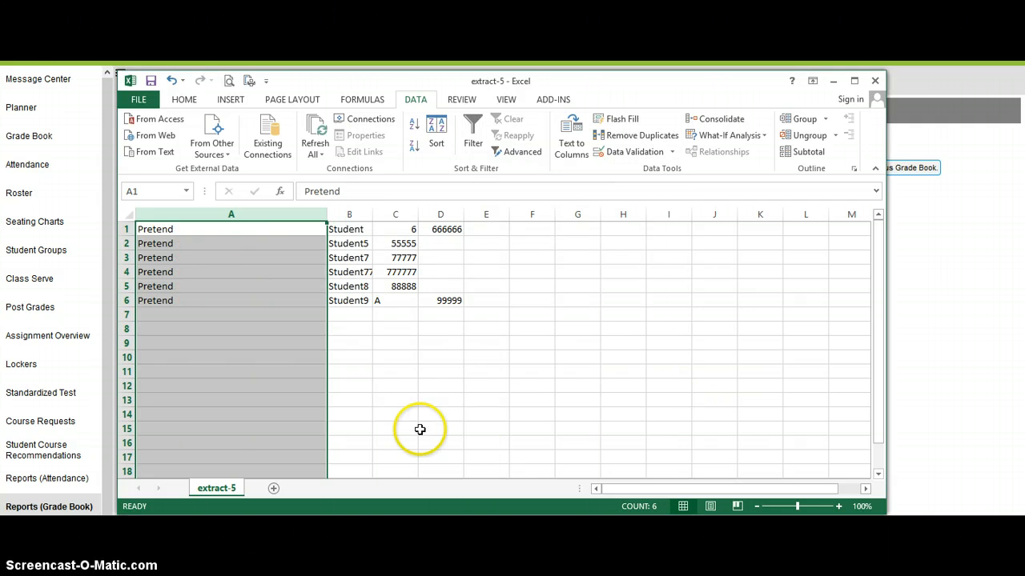
Step: Narrow column A and fit column C's width to its contents
left_click_drag(327, 220, 206, 222)
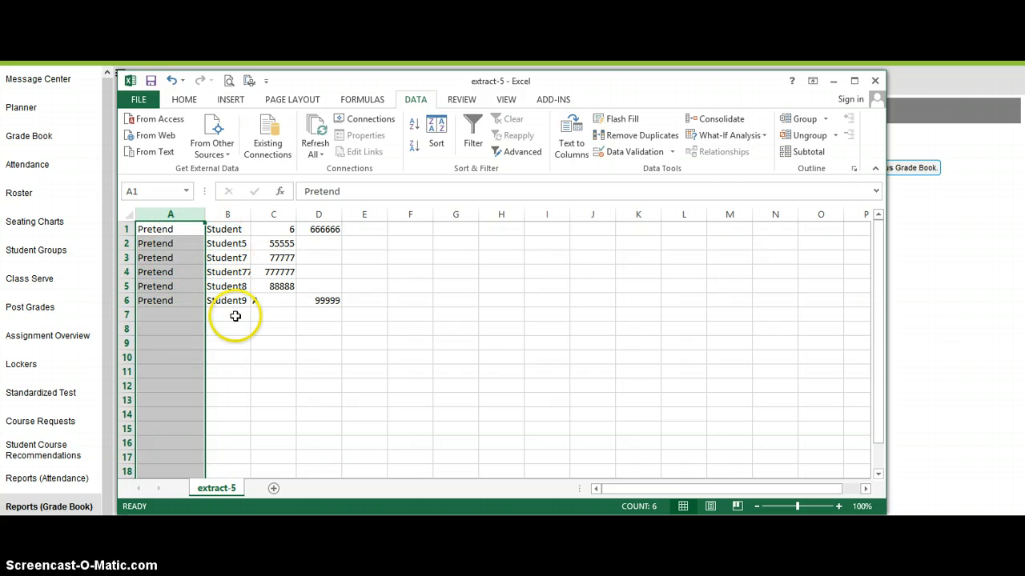
double_click(296, 213)
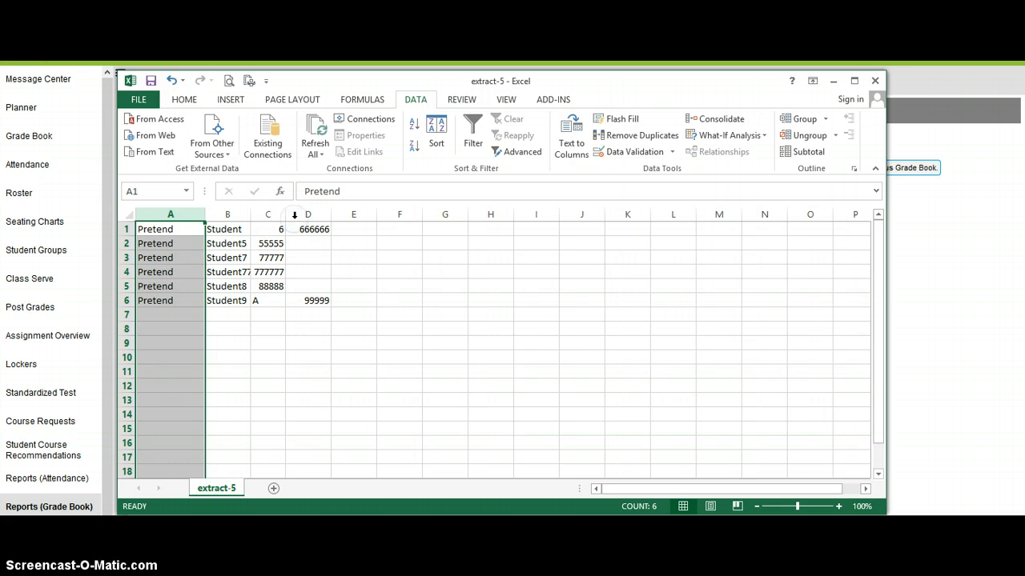
Step: Move the student numbers in C2:C5 over to D2:D5 so they line up with the other numbers in column D
left_click(276, 301)
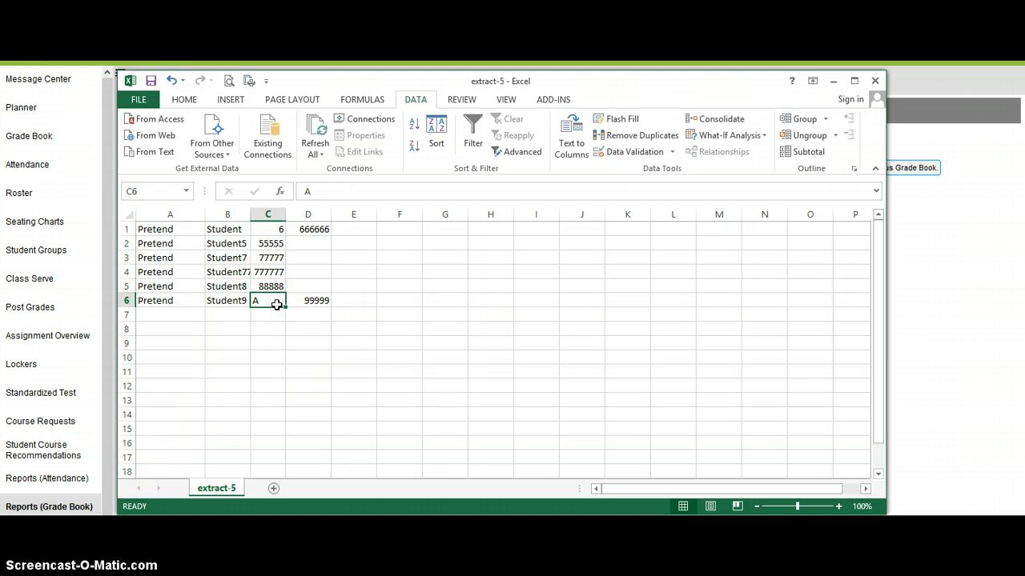
left_click(276, 230)
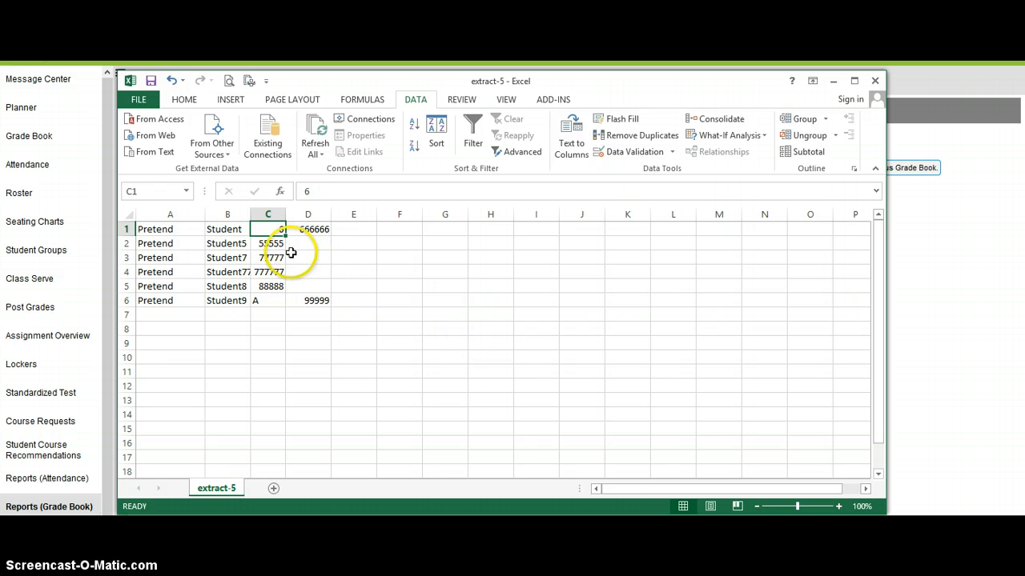
left_click_drag(270, 244, 269, 285)
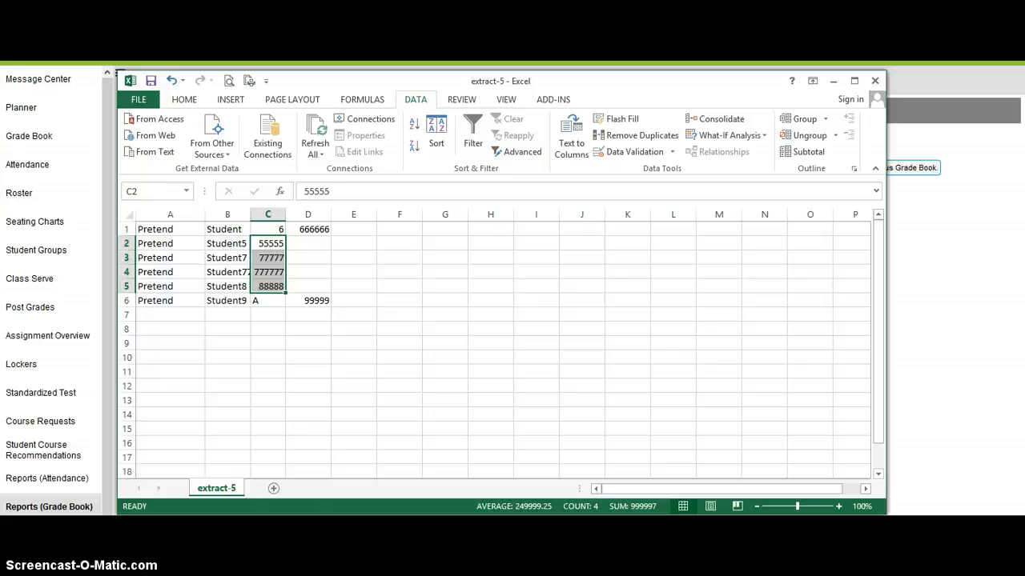
key("ctrl+c")
left_click(308, 243)
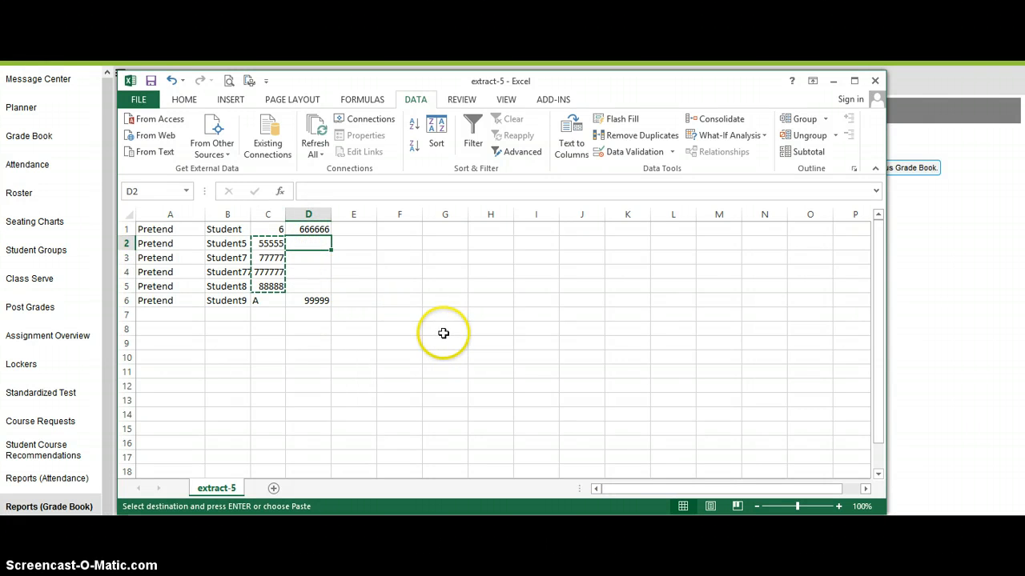
key("ctrl+v")
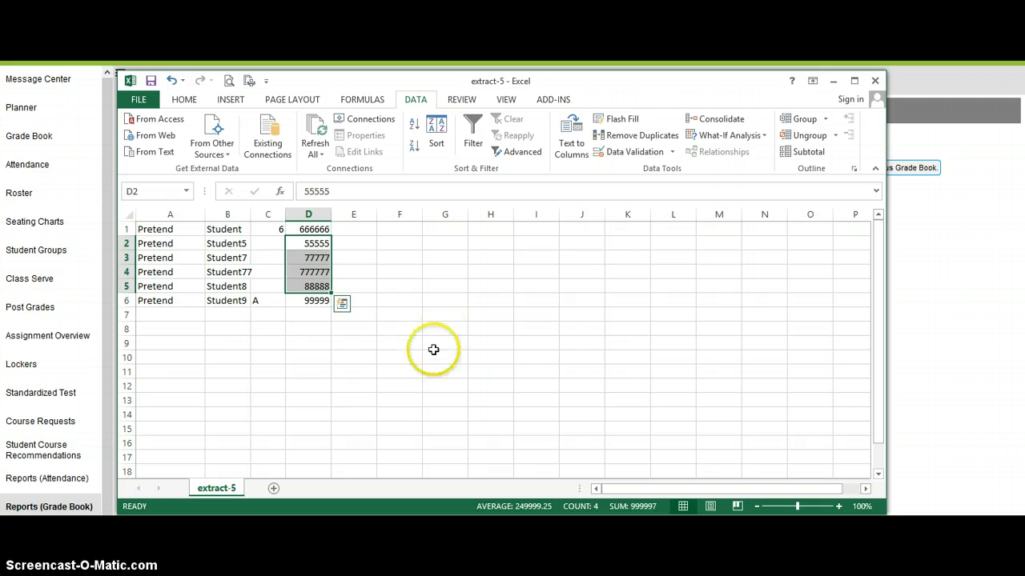
left_click(303, 315)
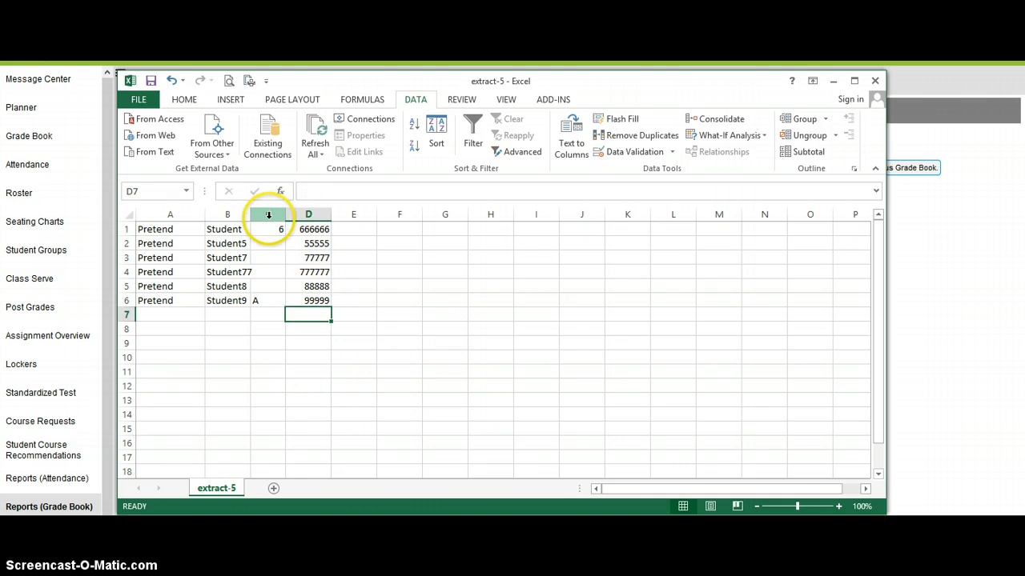
Step: Delete column C, which holds the leftover name suffix and middle initial
left_click(270, 215)
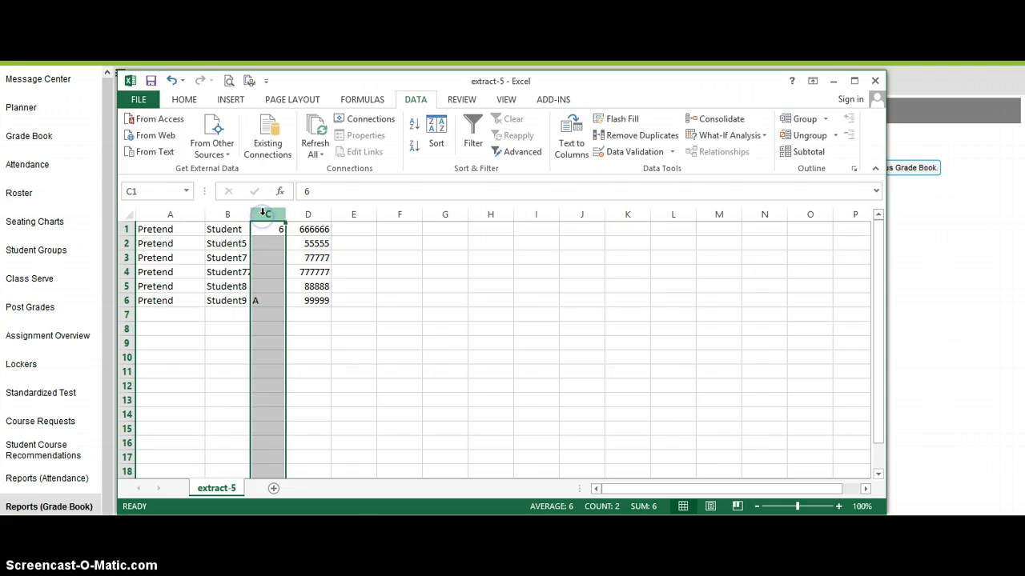
left_click(183, 100)
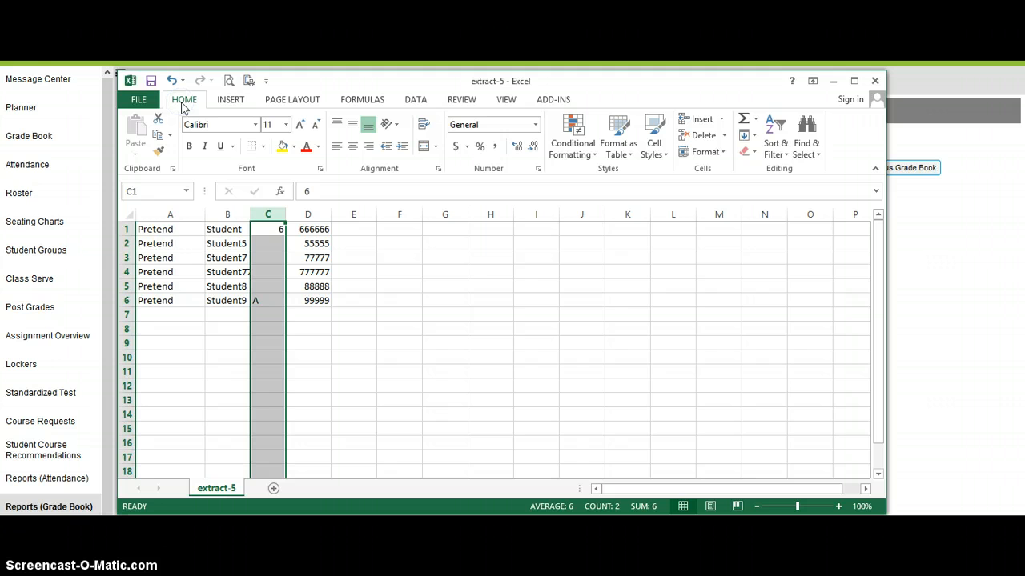
left_click(703, 136)
left_click(328, 232)
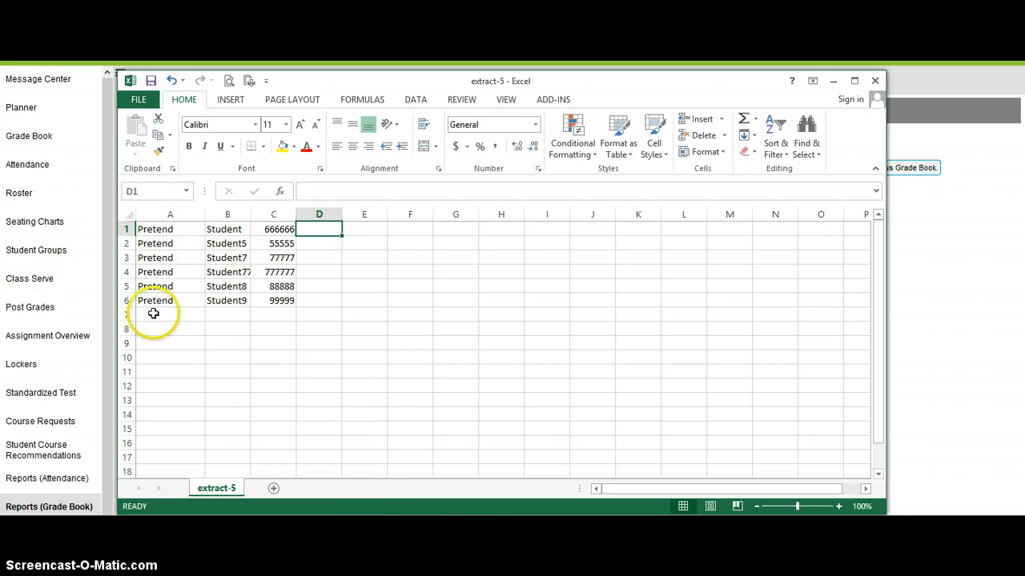
Step: Start saving a copy of the workbook and choose the Insight360 folder on Local Disk (C:) as its location
left_click(139, 101)
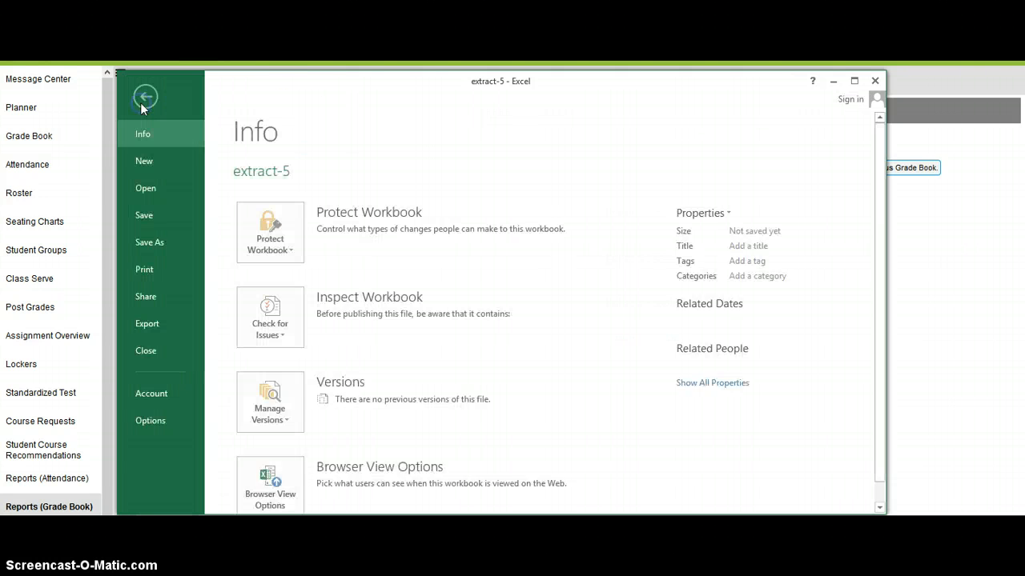
left_click(152, 242)
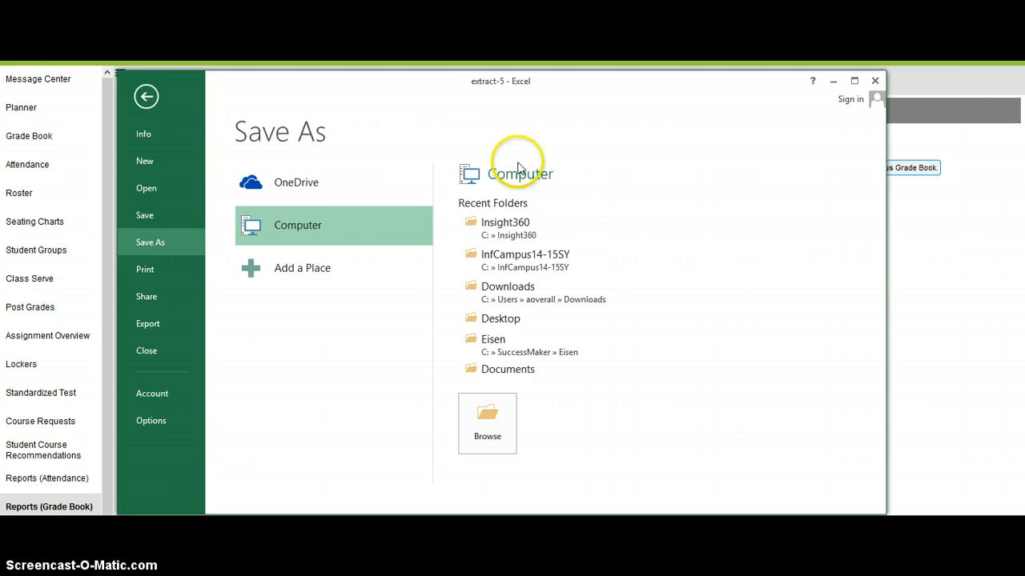
left_click(495, 419)
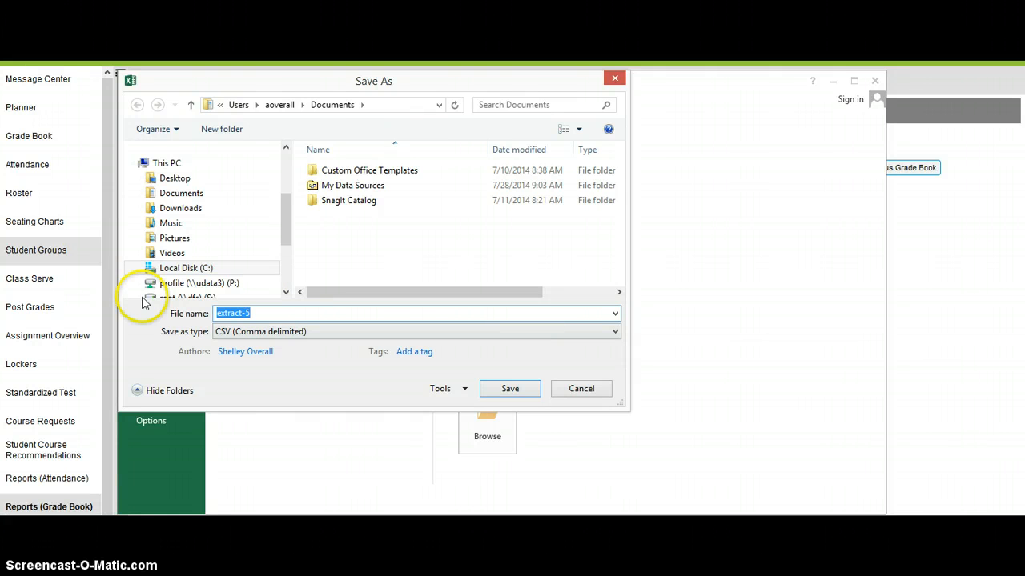
left_click(186, 268)
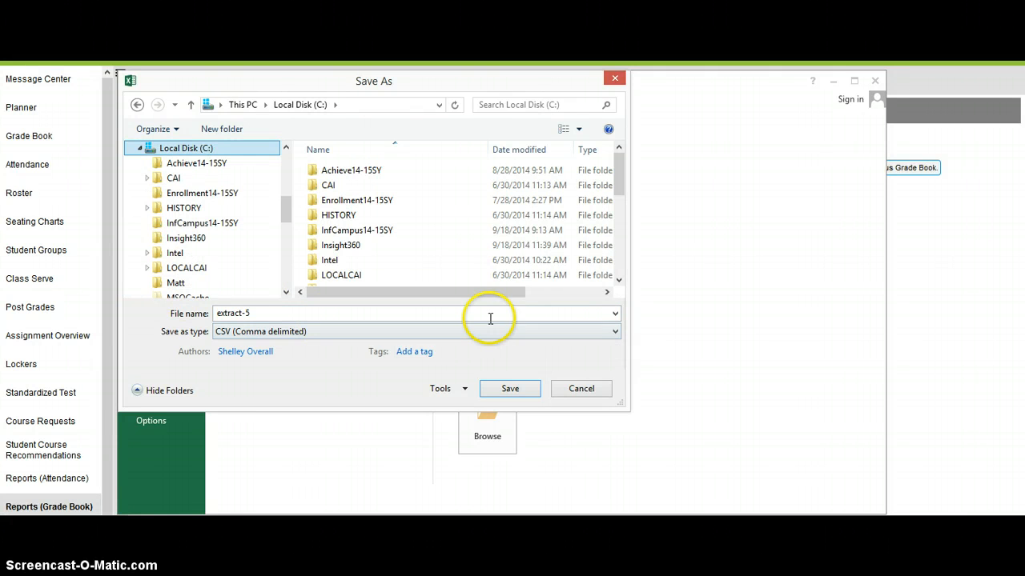
left_click(343, 248)
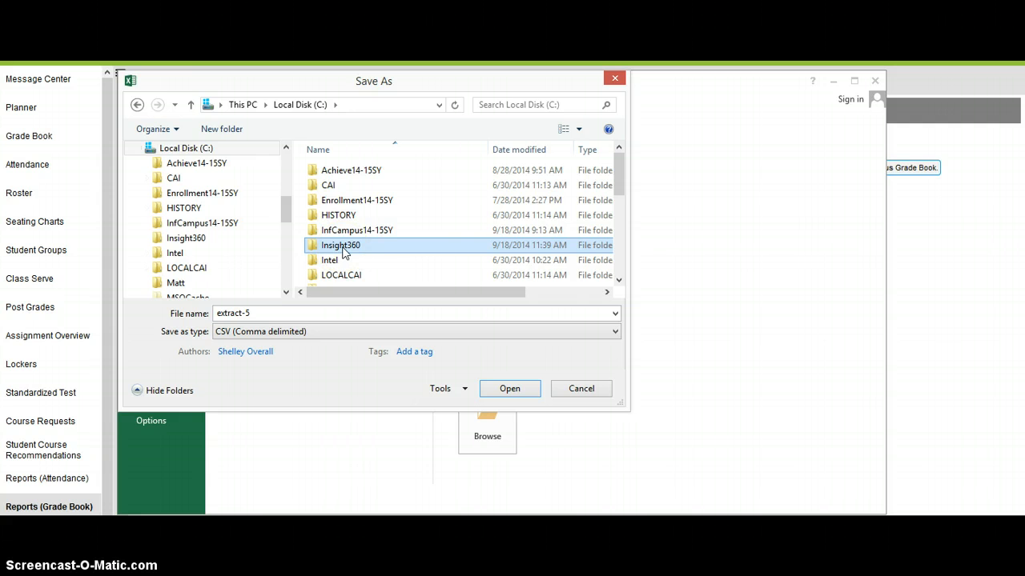
double_click(342, 249)
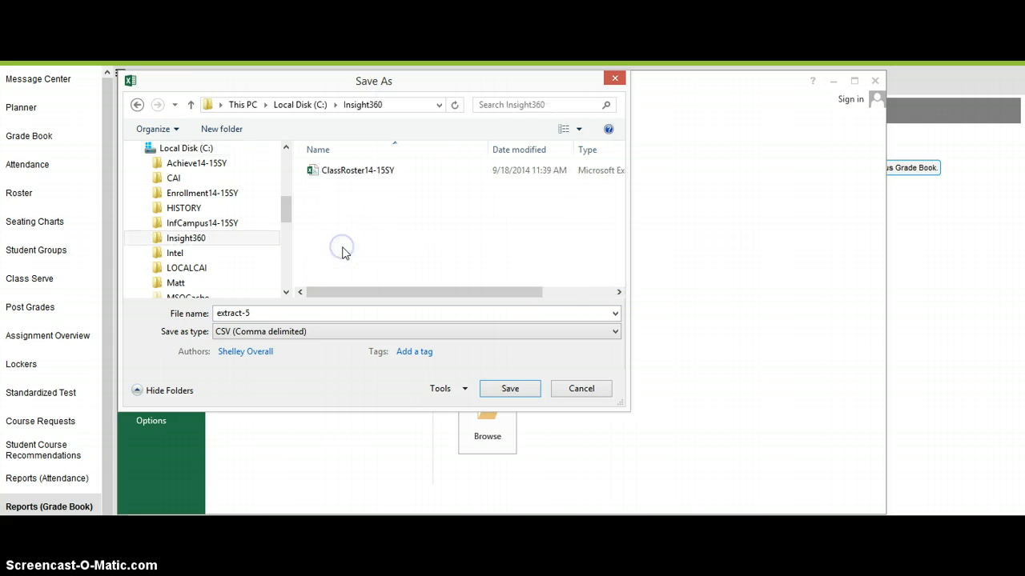
left_click(348, 172)
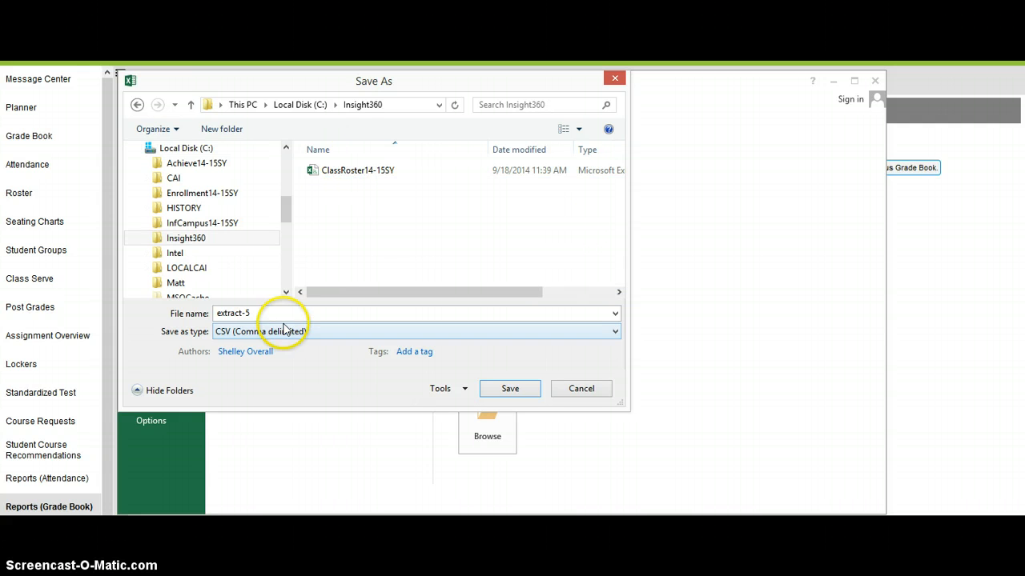
Step: Name the file ClassRoster14-15SYMath and save it as CSV (Comma delimited), keeping that format
double_click(244, 313)
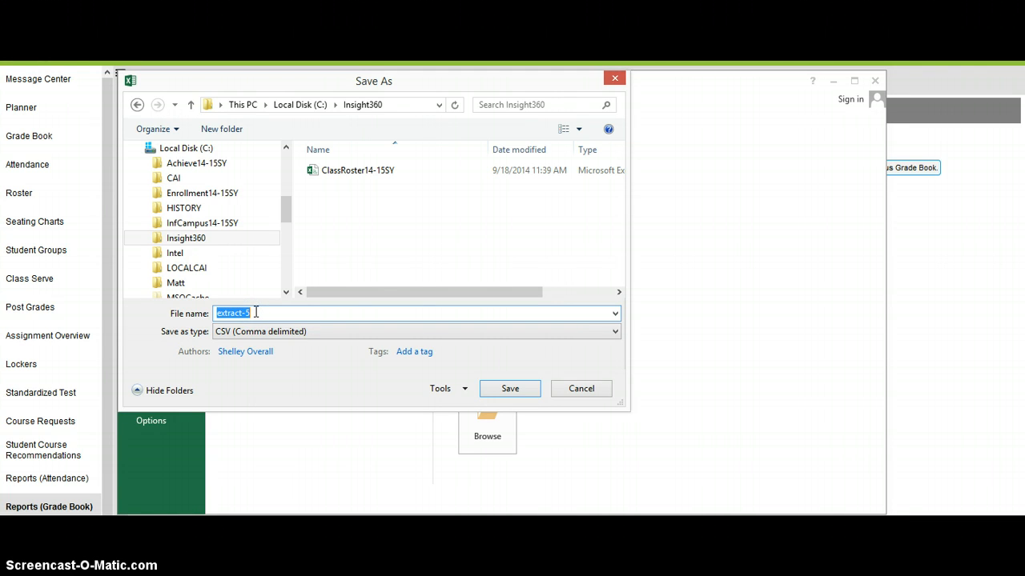
type("Class")
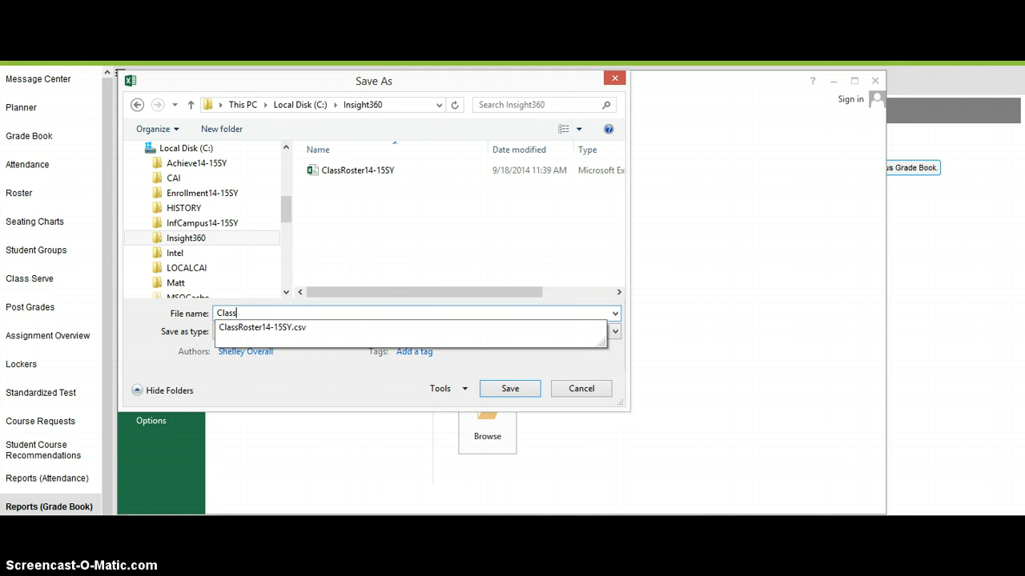
type("Roster14-15SY")
type("Math")
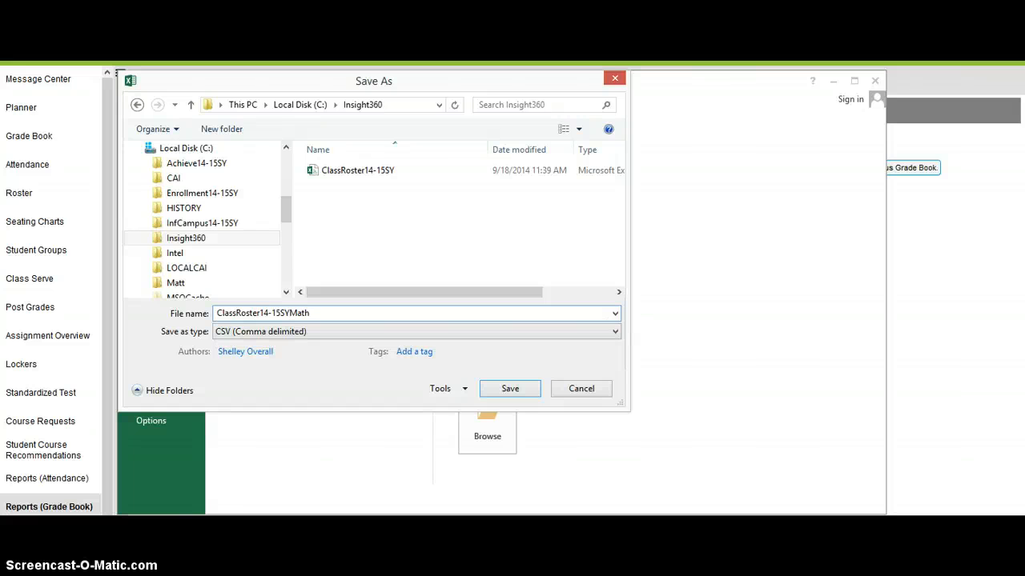
left_click(520, 389)
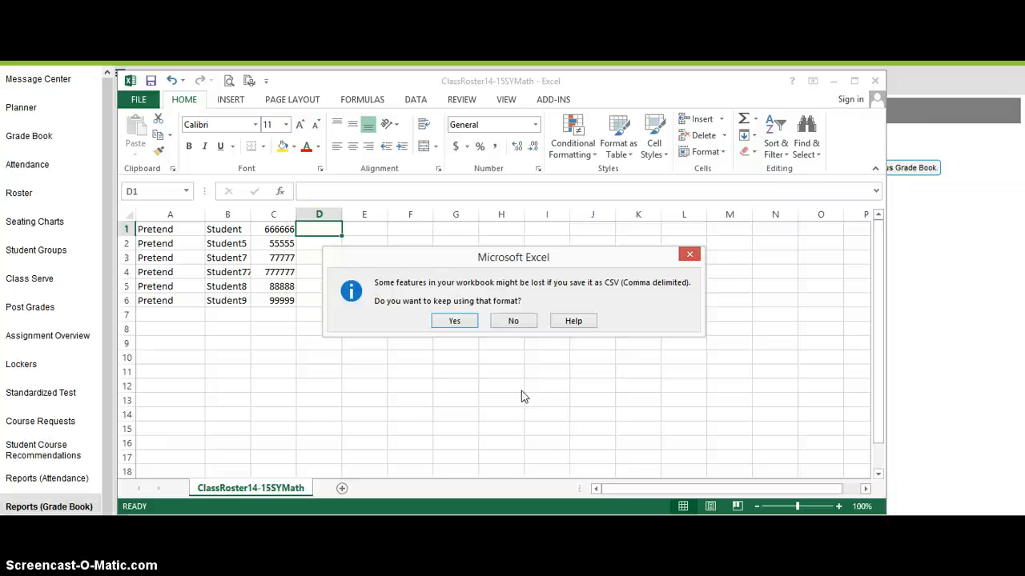
left_click(455, 321)
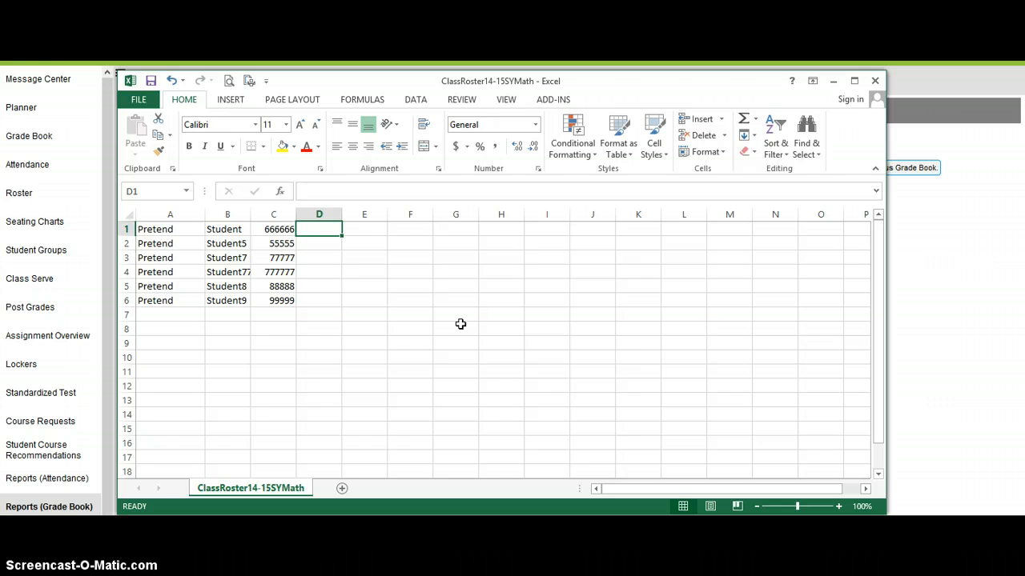
left_click(445, 488)
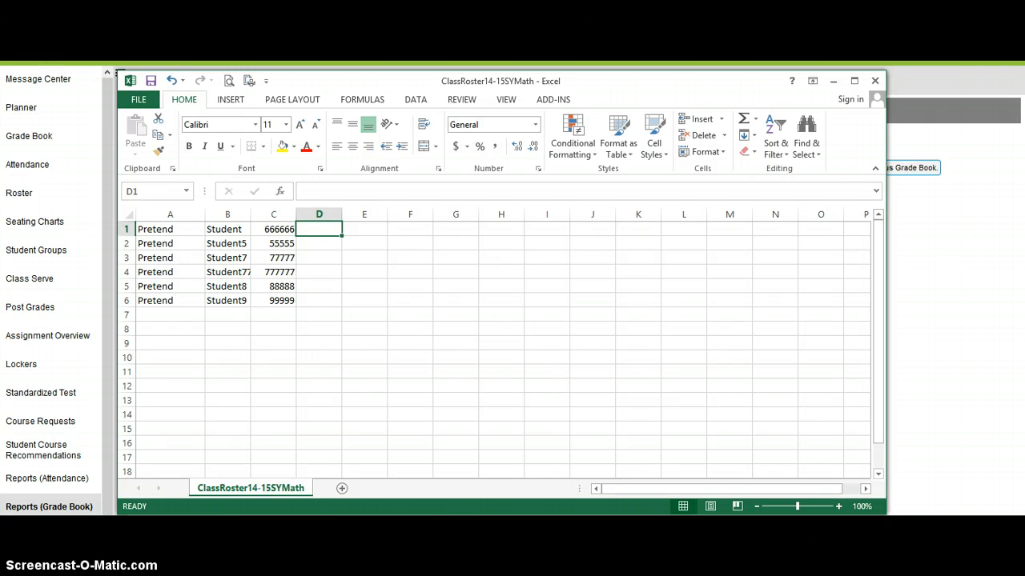